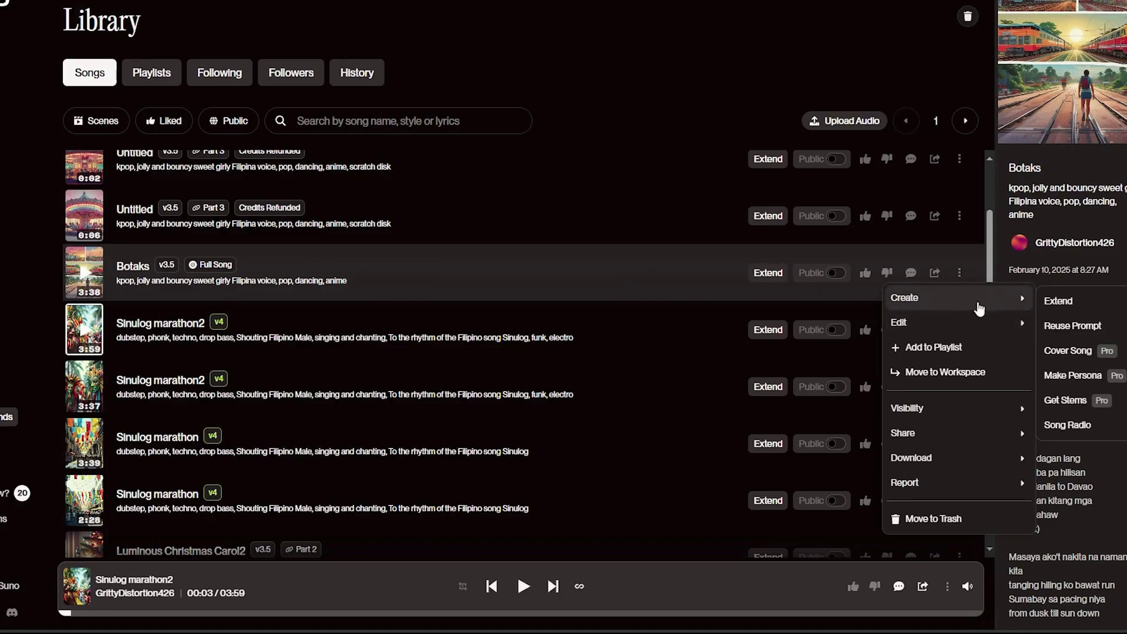
Request separate stems for the Botaks song, landing on the Pro plans page.
left_click(1066, 400)
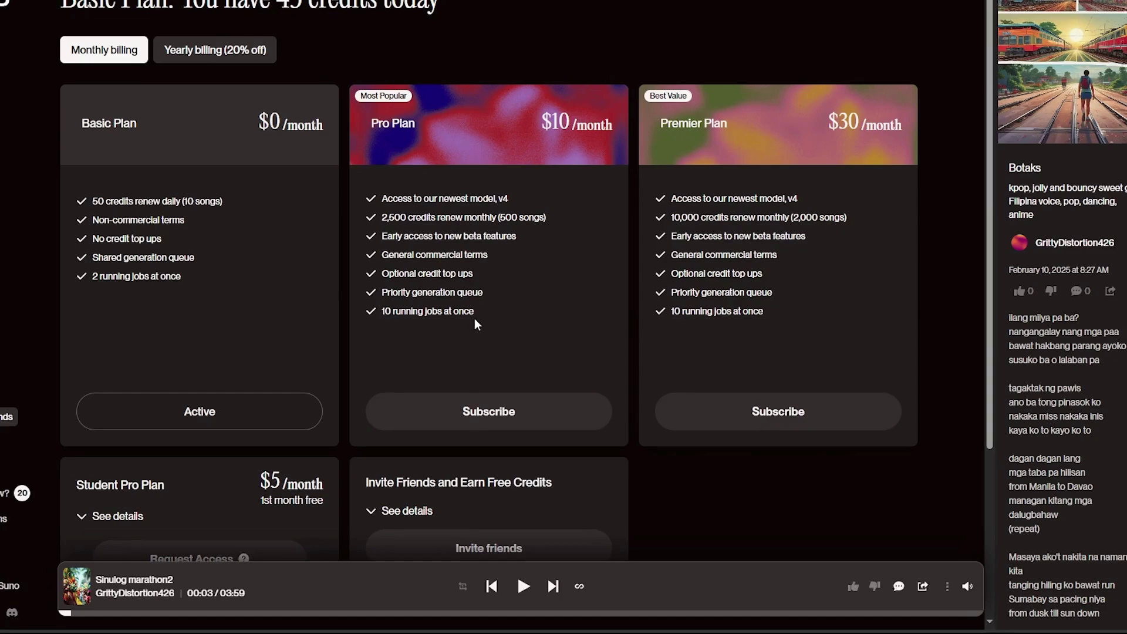
Save the downloaded Botaks.mp3 to disk and start navigating to the BandLab site.
mouse_move(720, 202)
left_mouse_down()
mouse_move(754, 213)
mouse_move(771, 296)
left_mouse_up()
scroll(502, 377, "down", 3)
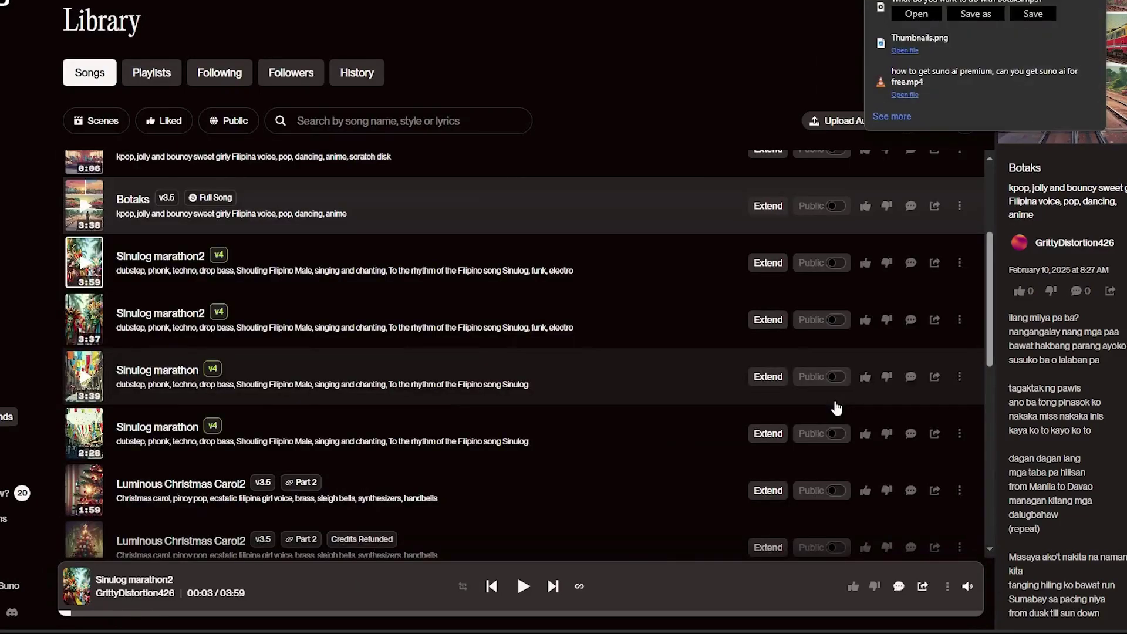
left_click(976, 14)
left_click(1065, 435)
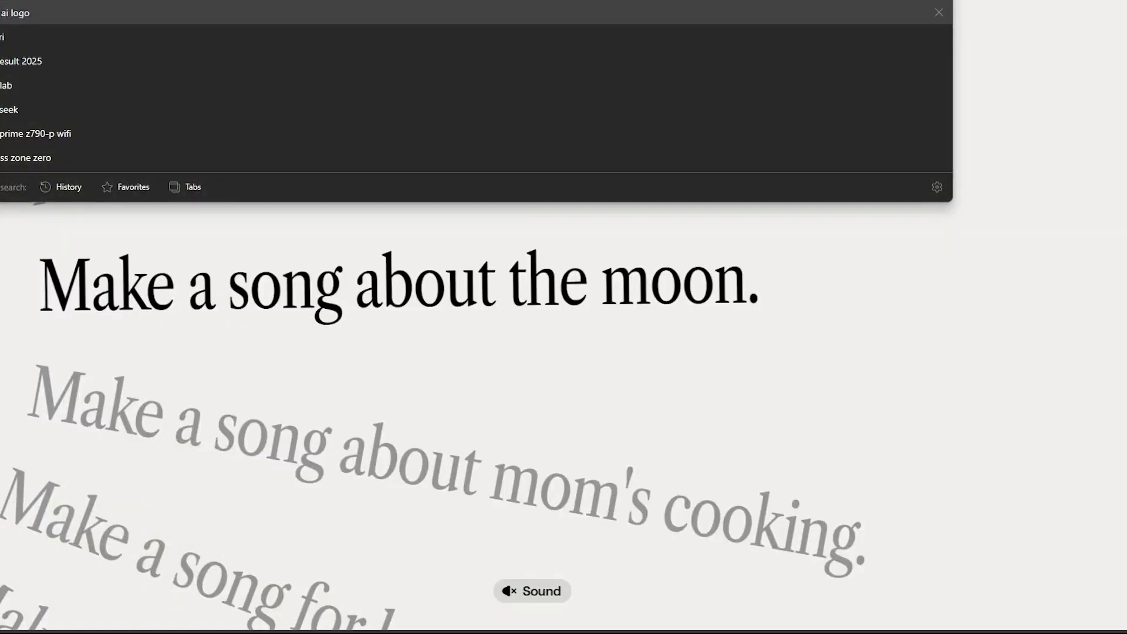
type("bandla")
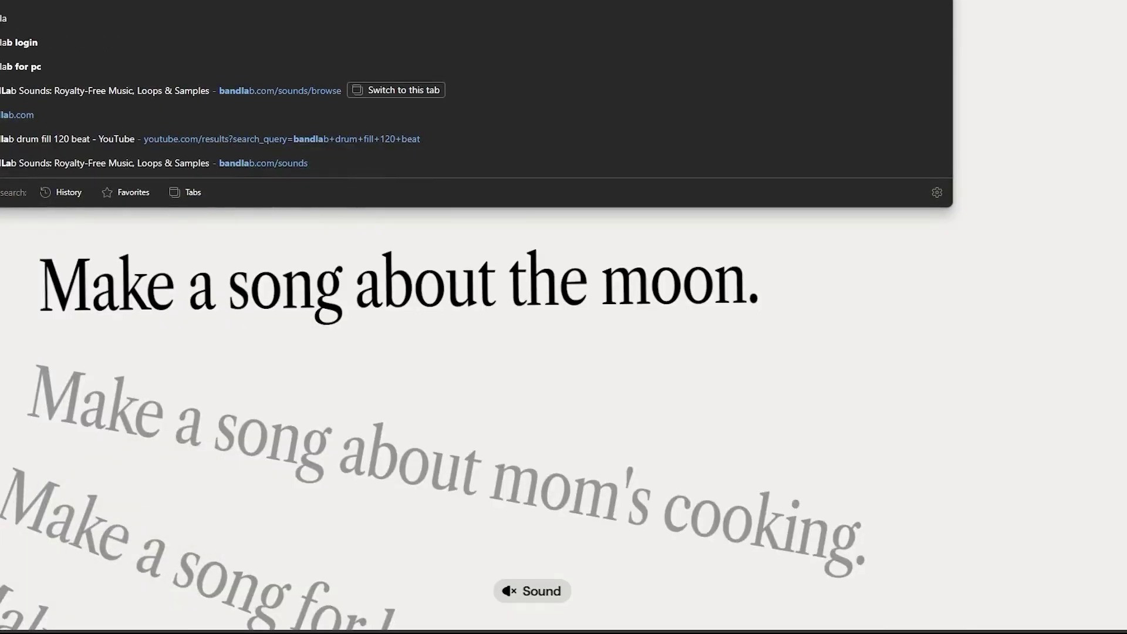
key("Escape")
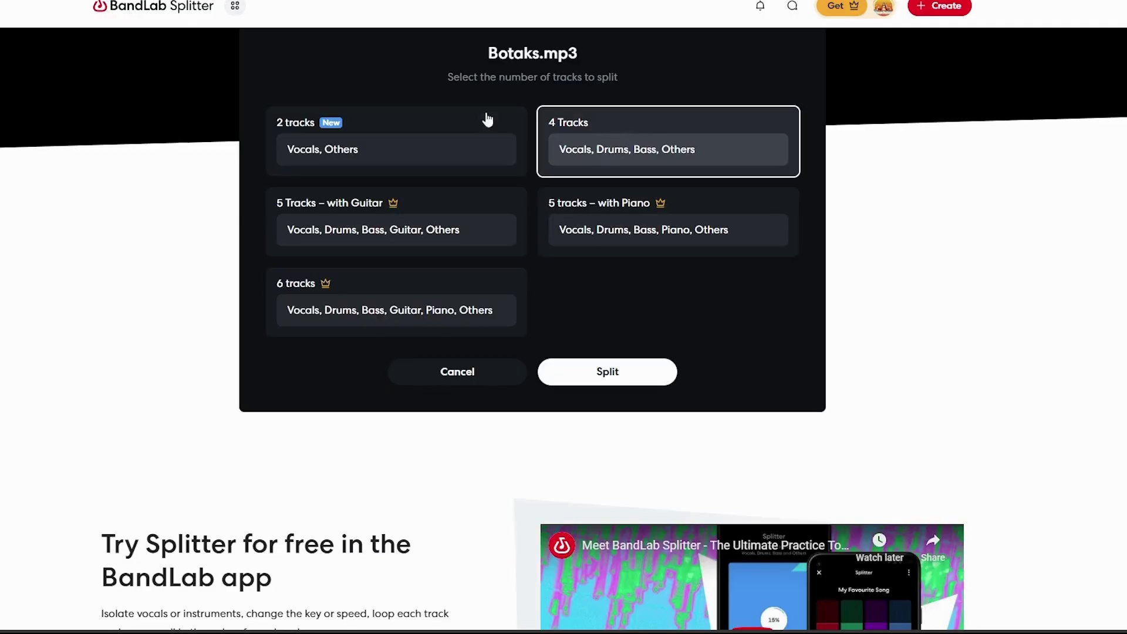
Upload Botaks.mp3 to BandLab Splitter and start separating it into four stems.
left_click(607, 377)
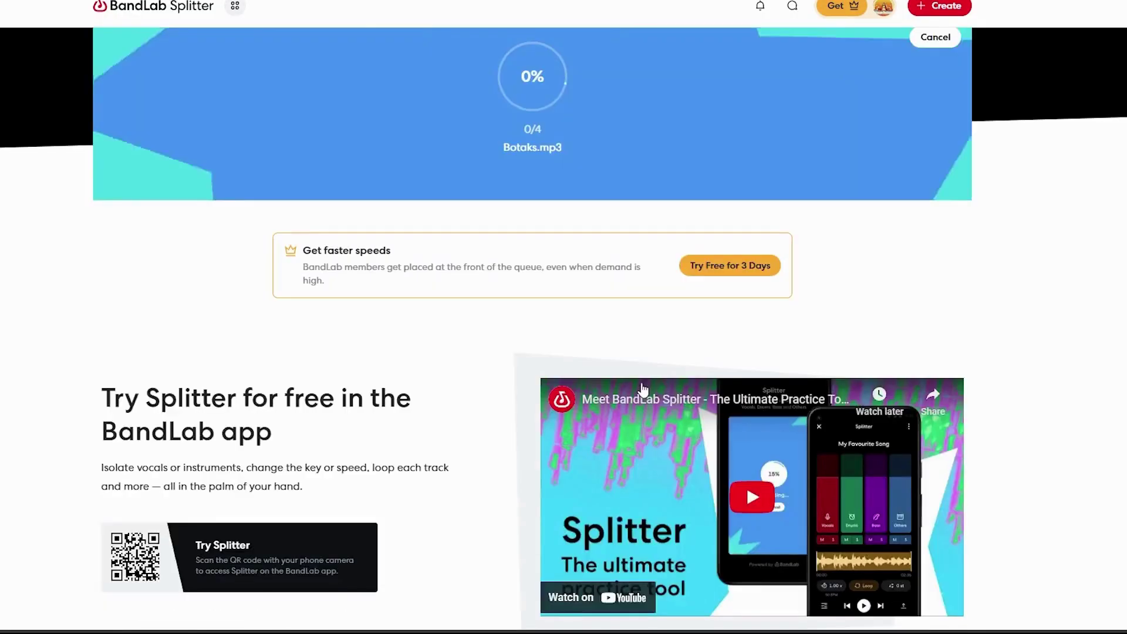
scroll(649, 358, "up", 2)
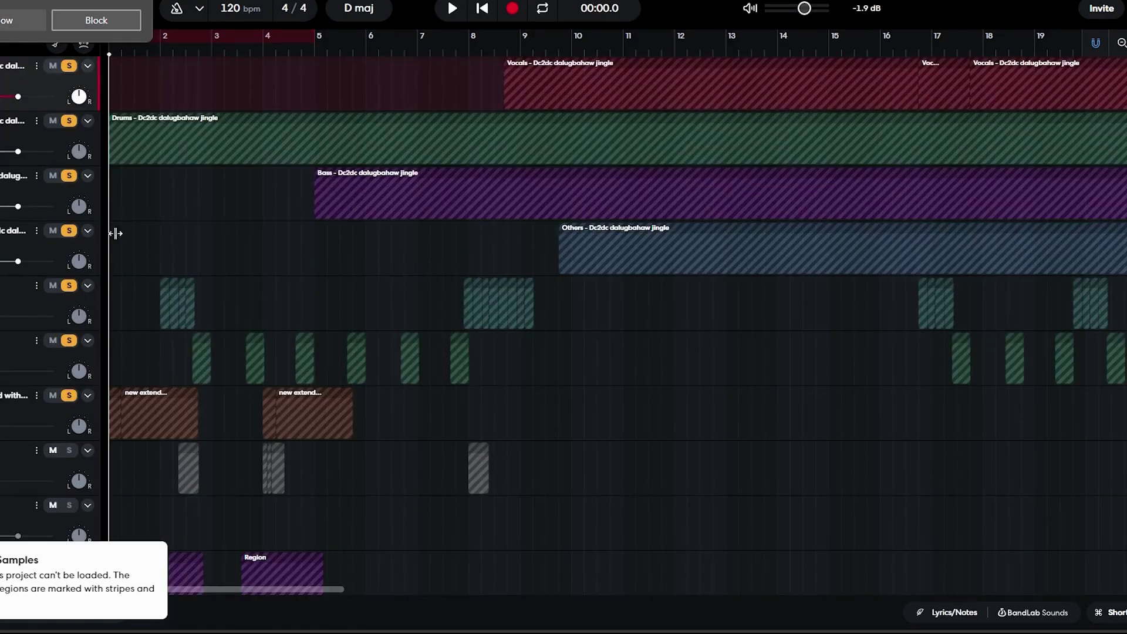
Allow the site's permission request so the Vocals, Drums, Bass and Others tracks stay visible.
left_click(27, 23)
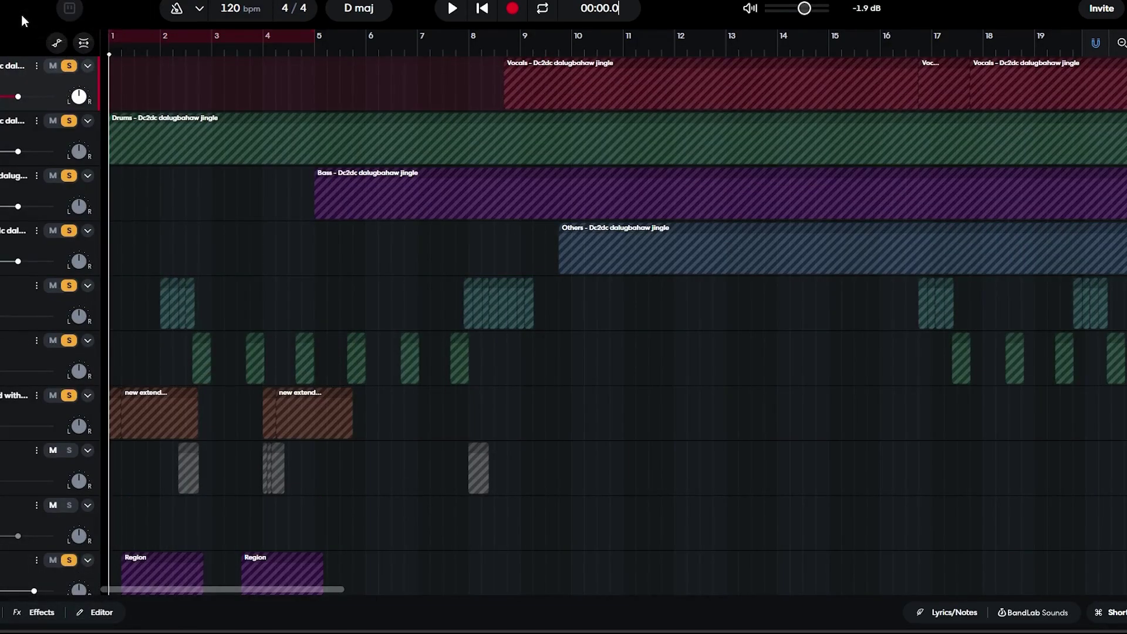